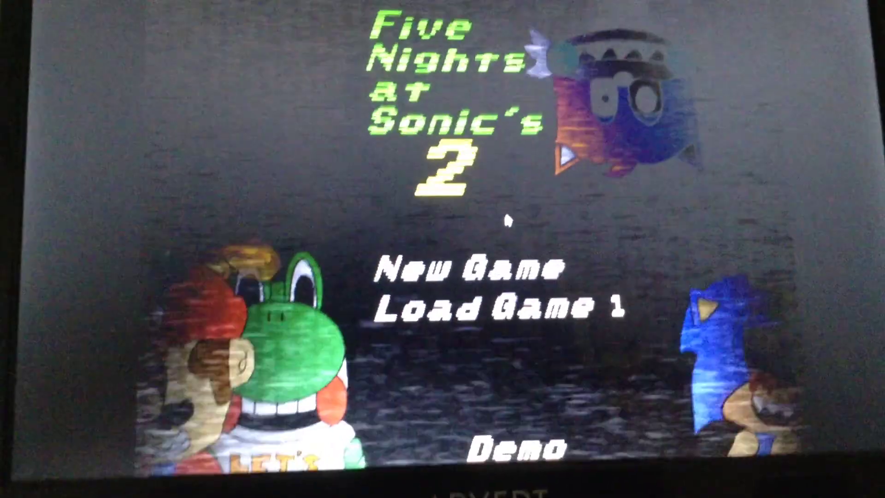
- Start a new game and turn on the office side light once Night 1 begins
click(505, 200)
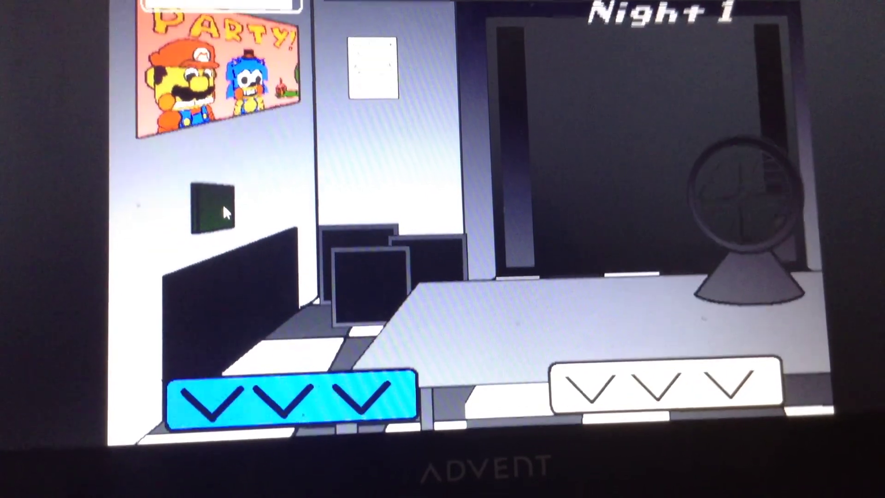
click(223, 202)
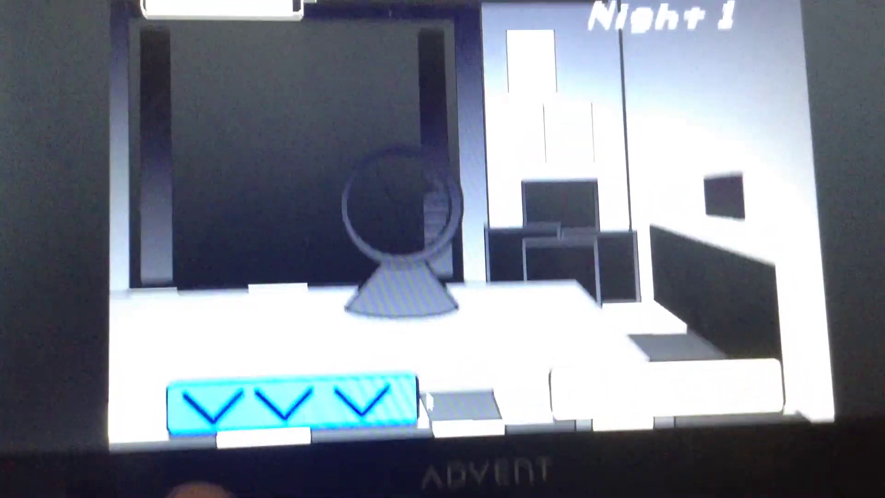
- Put on the Freddy mask, then take it back off
click(425, 401)
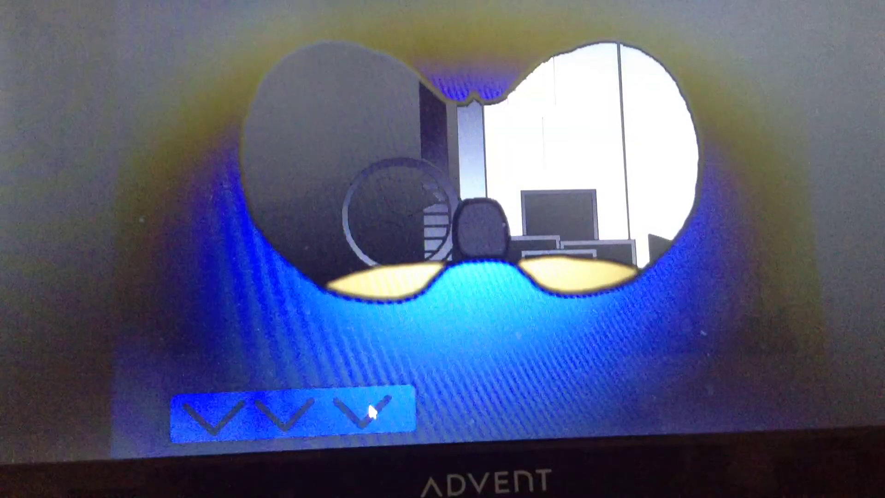
click(296, 439)
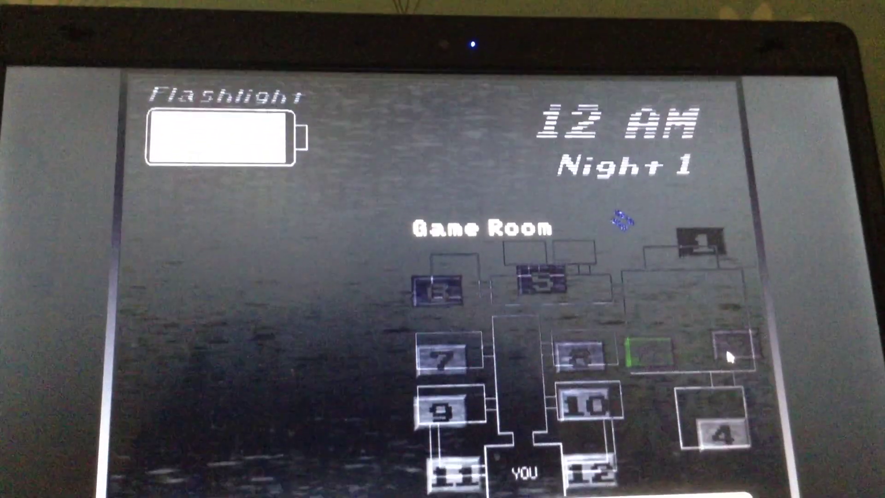
- Wind the Prize Corner music box up to full and lower the monitor
click(724, 352)
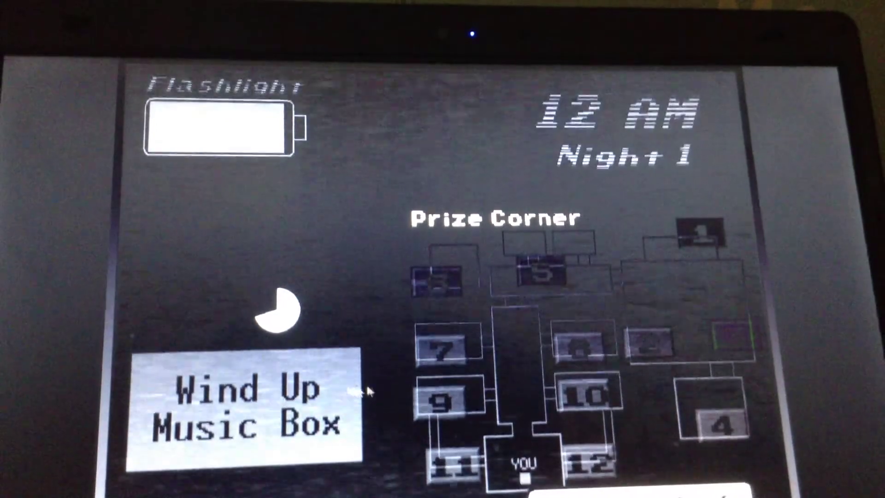
click(307, 384)
drag(308, 385, 311, 423)
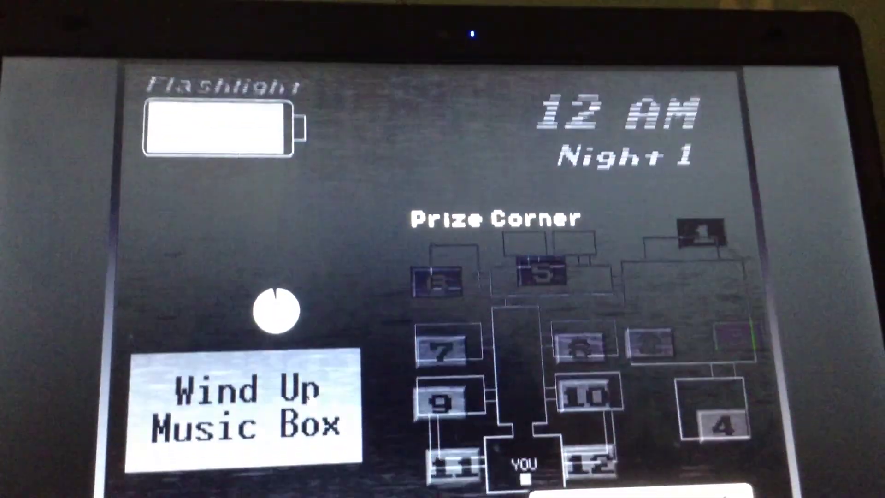
click(306, 394)
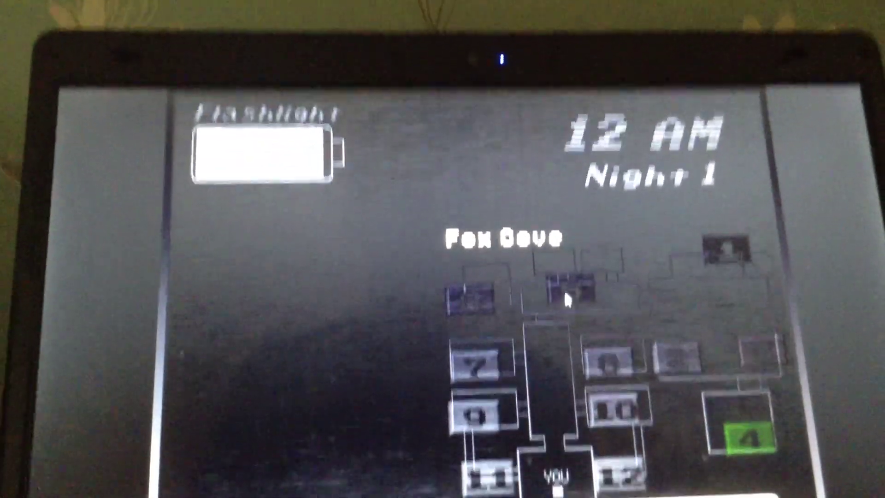
- Check the Main Hall, Back Room, Party Room 3 and Party Room 4 feeds with the flashlight
click(565, 264)
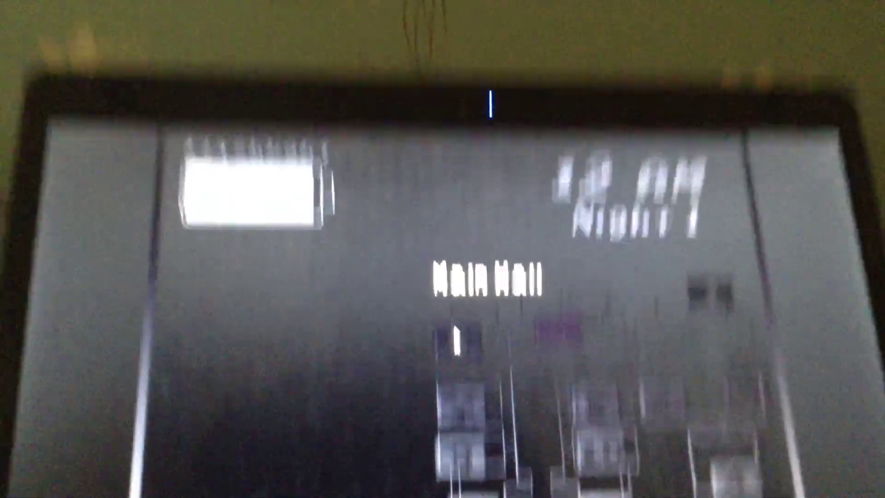
click(456, 257)
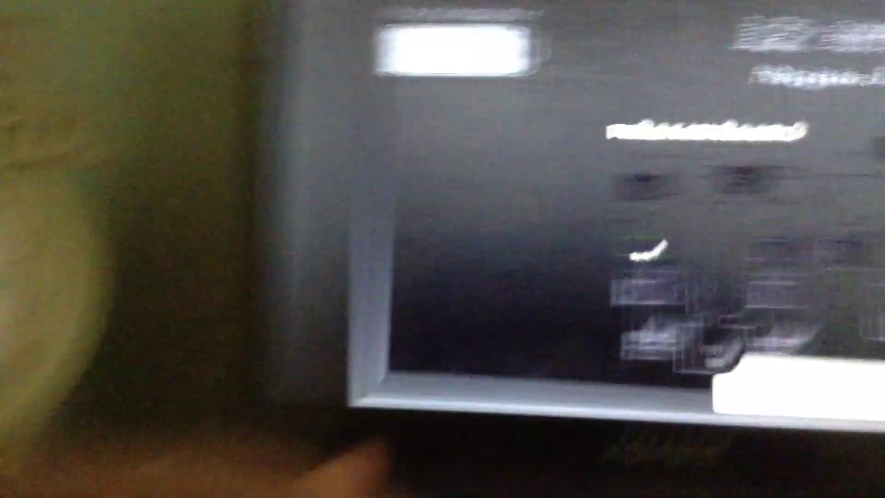
click(531, 269)
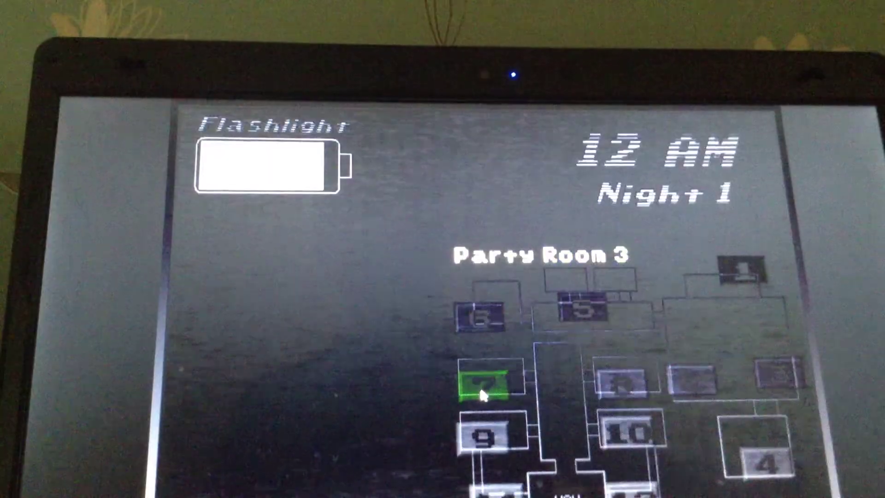
key(ctrl)
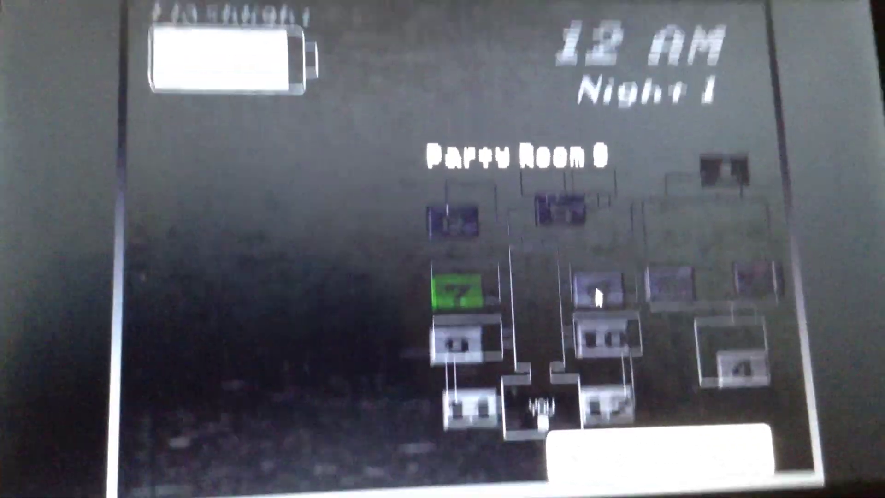
click(586, 284)
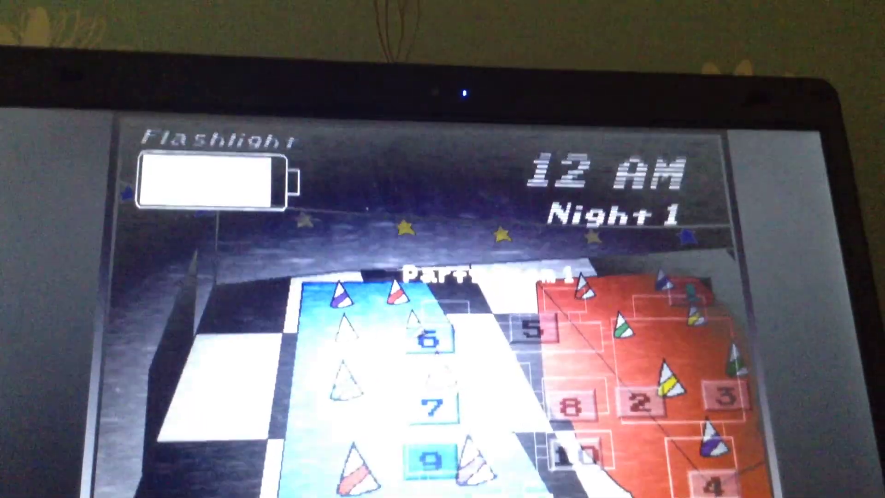
key(ctrl)
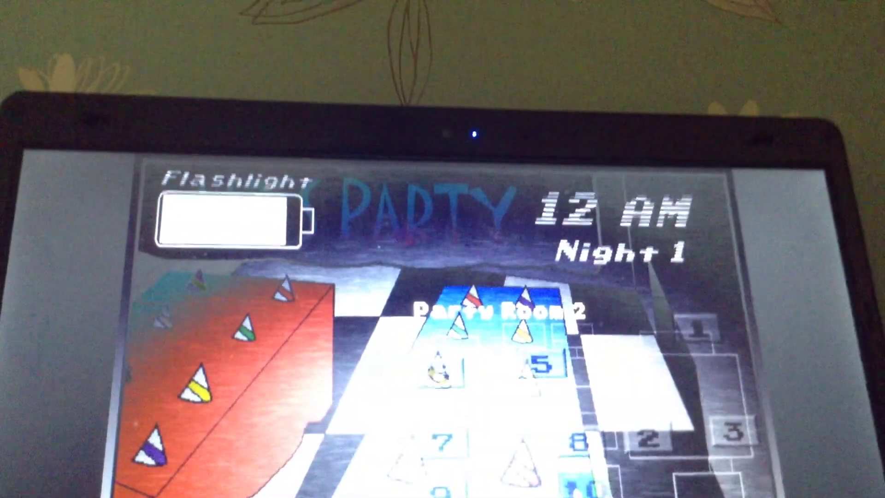
key(ctrl)
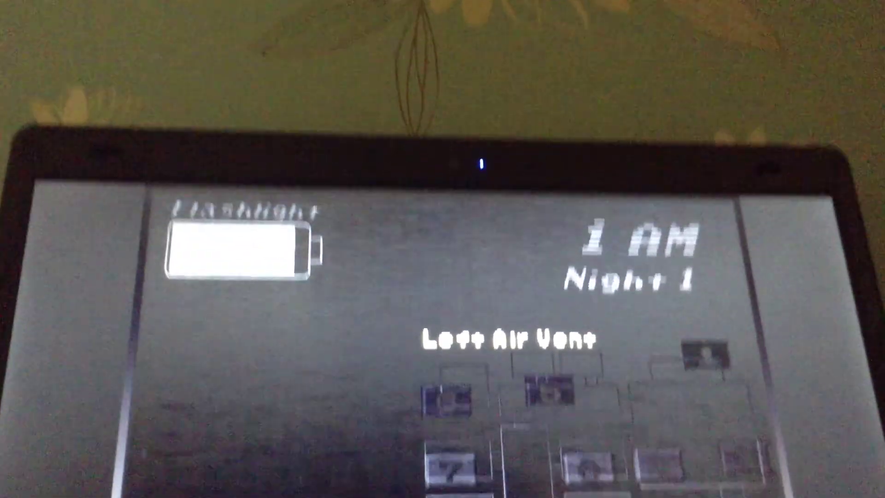
- Flash Party Room 2, then check the Right Air Vent, camera 7 and the lit Show Stage
click(448, 394)
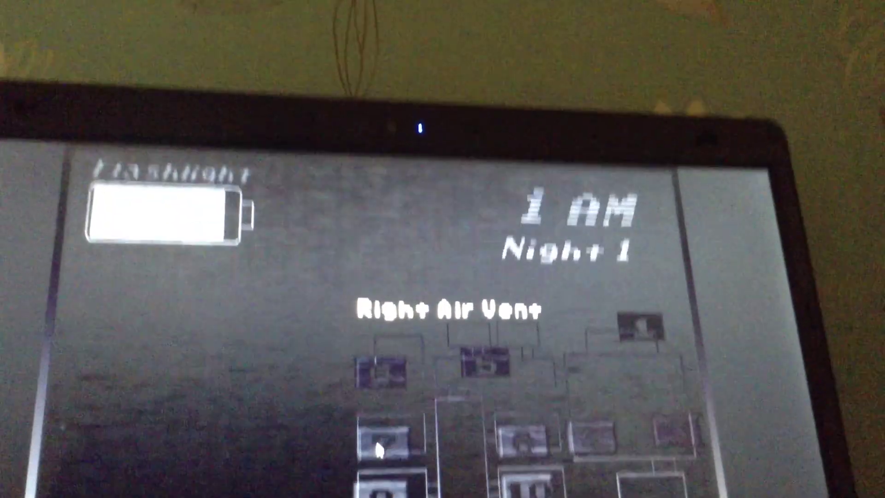
click(379, 434)
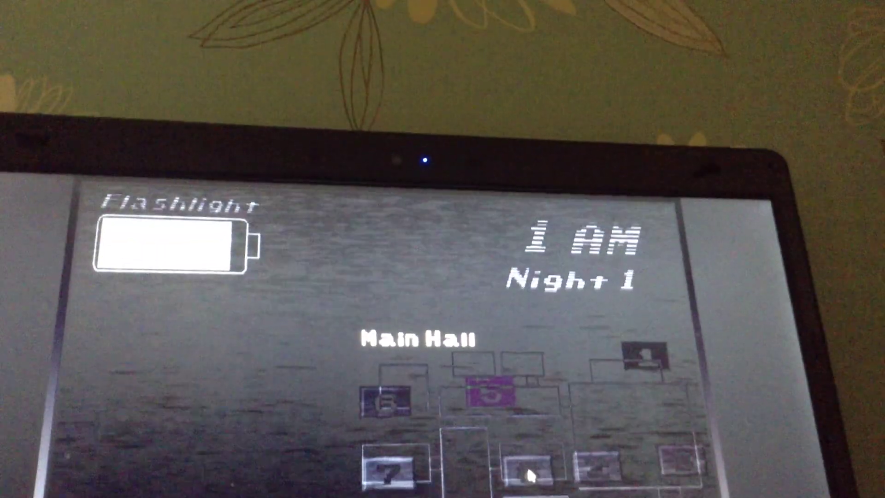
click(529, 474)
click(646, 359)
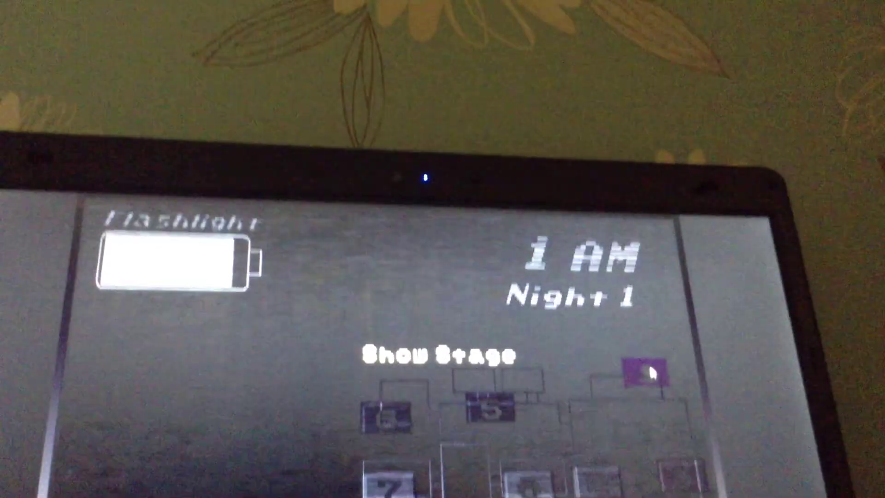
key(ctrl)
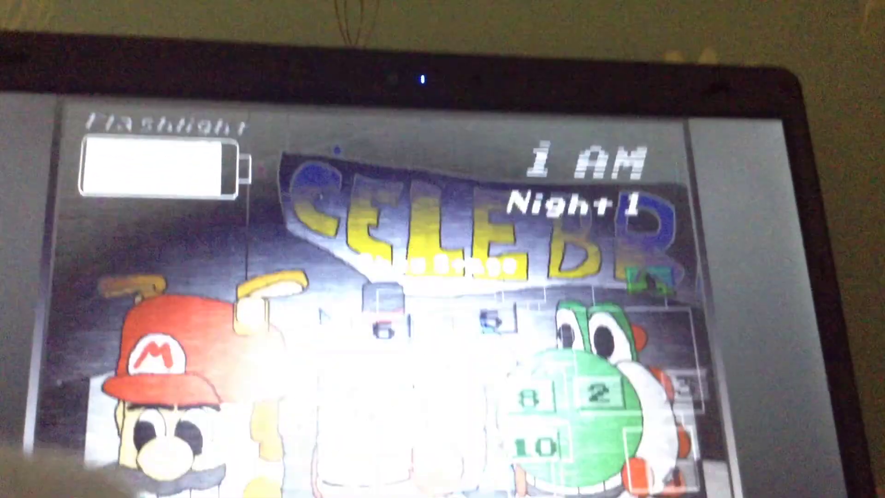
key(ctrl)
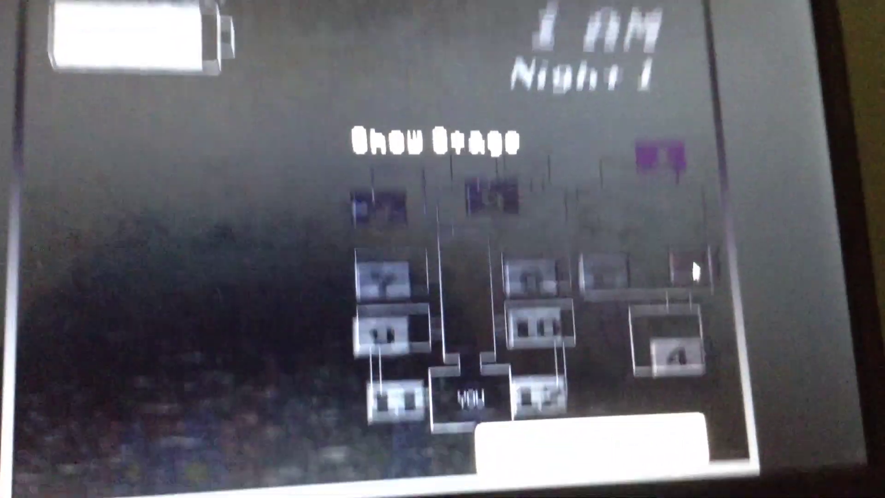
- Rewind the Prize Corner music box to full, lower the monitor, and light the hallway
click(398, 470)
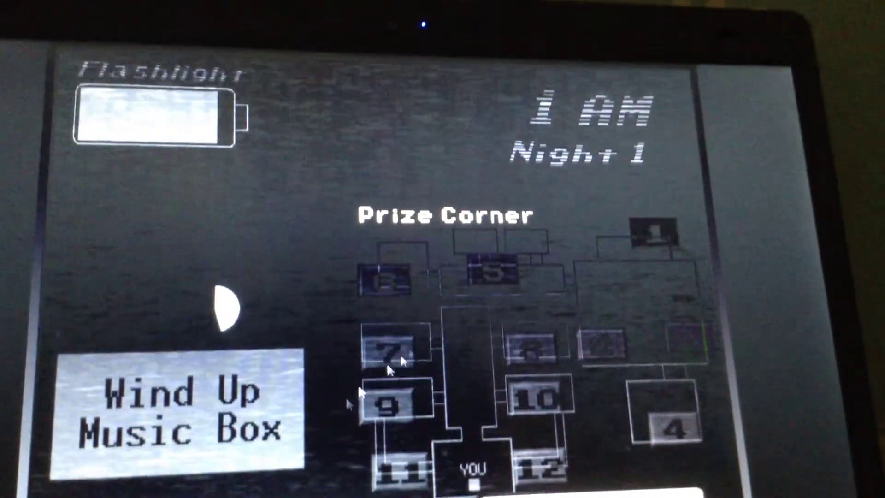
click(188, 363)
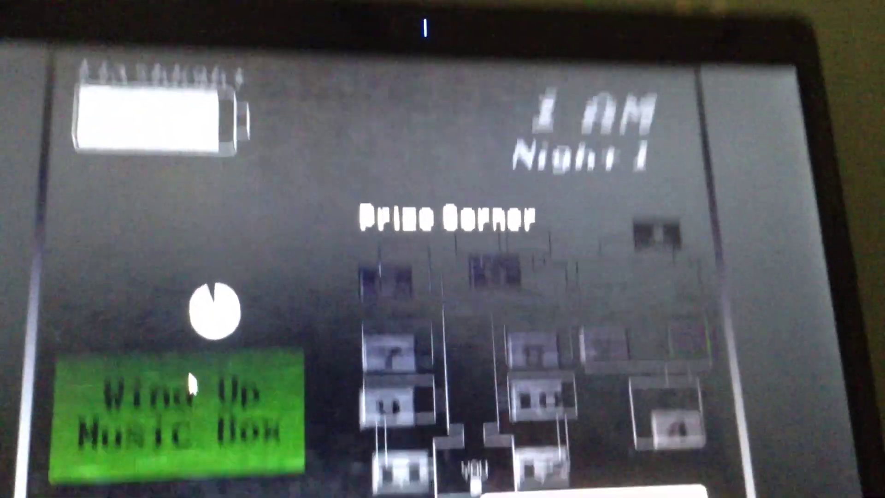
drag(189, 363, 191, 356)
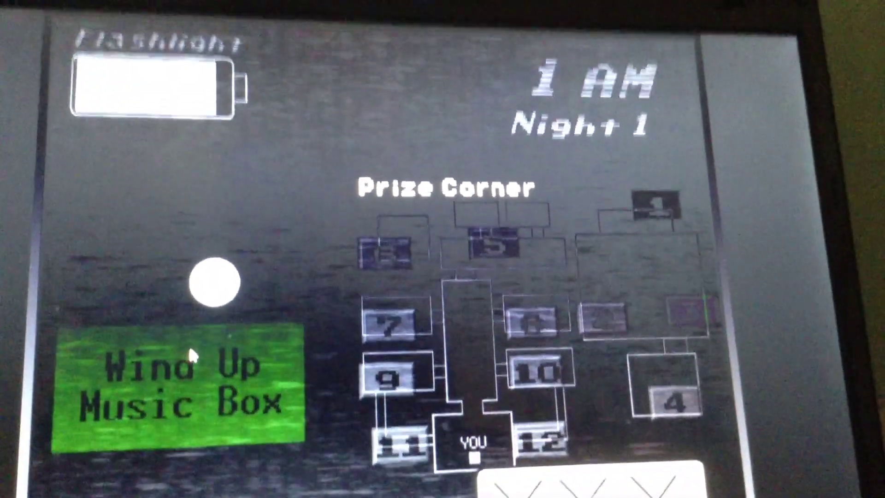
click(414, 477)
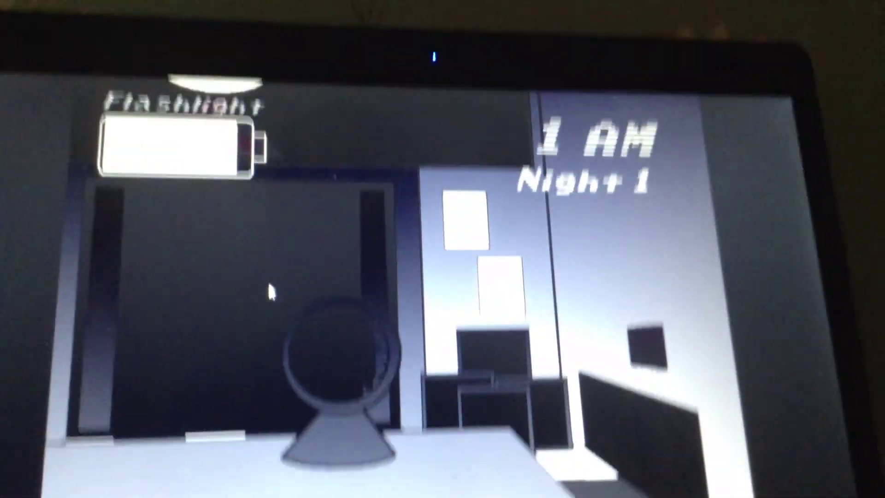
click(268, 280)
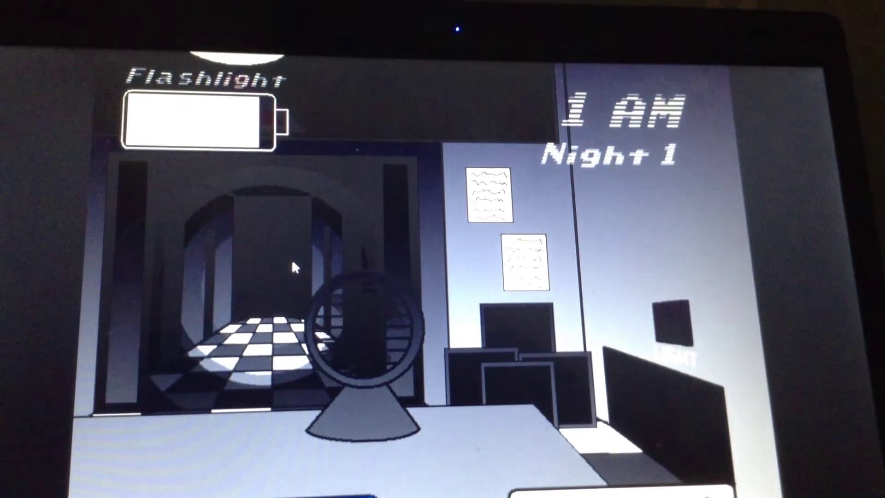
- Switch the hallway flashlight off, then wind the music box back up
click(293, 270)
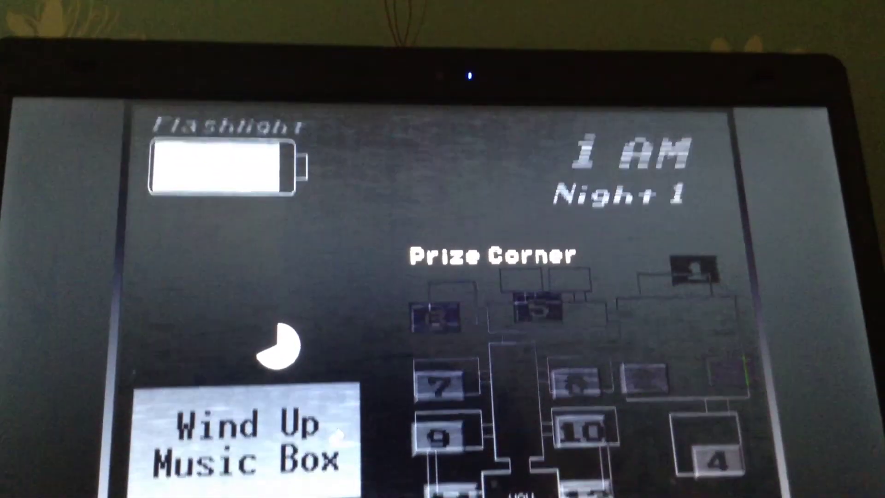
click(337, 434)
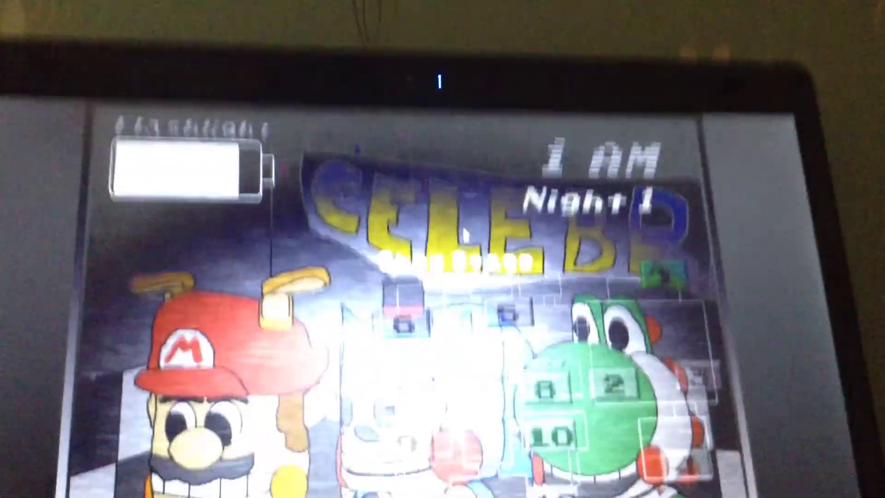
- Check the Back Room camera, then briefly flash the hallway with the flashlight
click(413, 427)
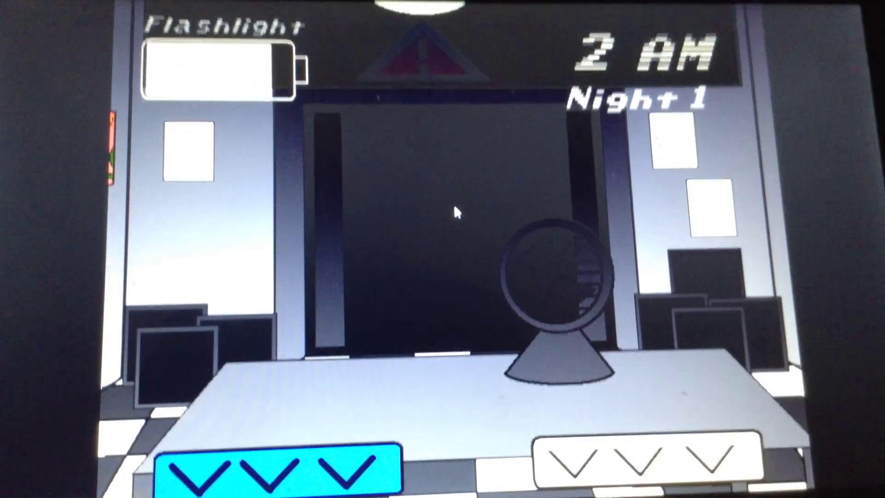
key(ctrl)
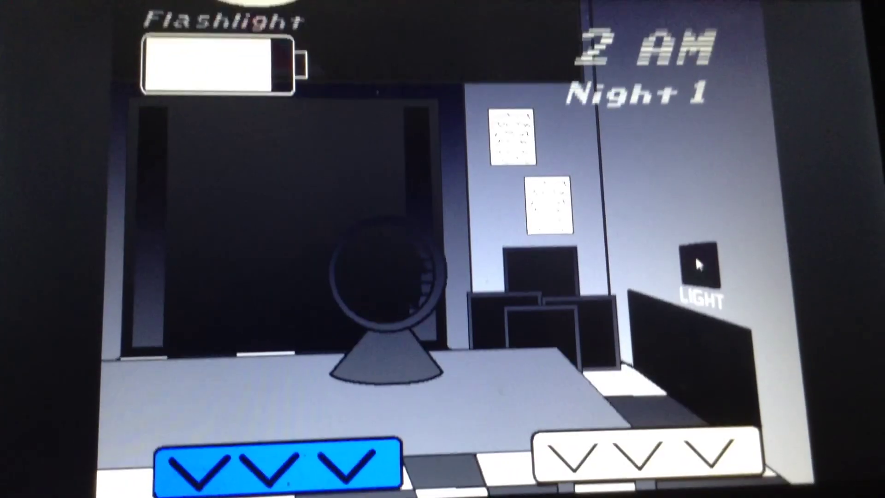
- Turn on the side doorway light
click(695, 255)
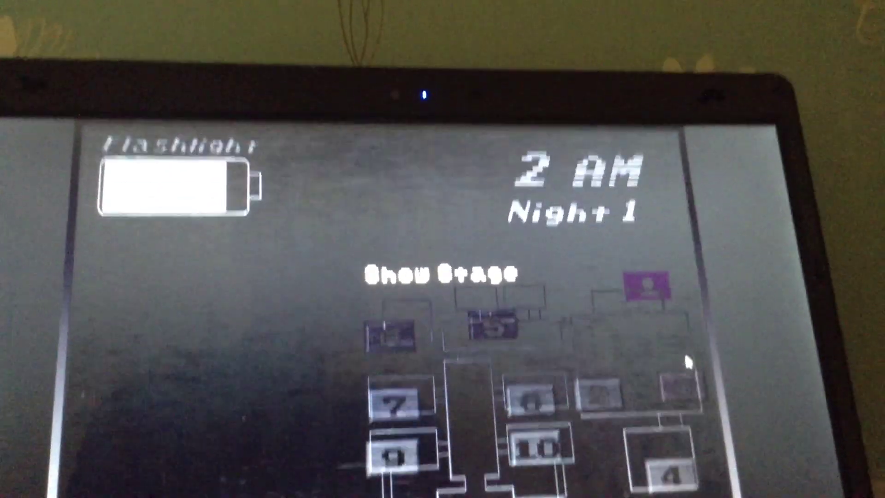
- Start winding the Prize Corner music box, then check Party Room 3 with the flashlight
click(672, 394)
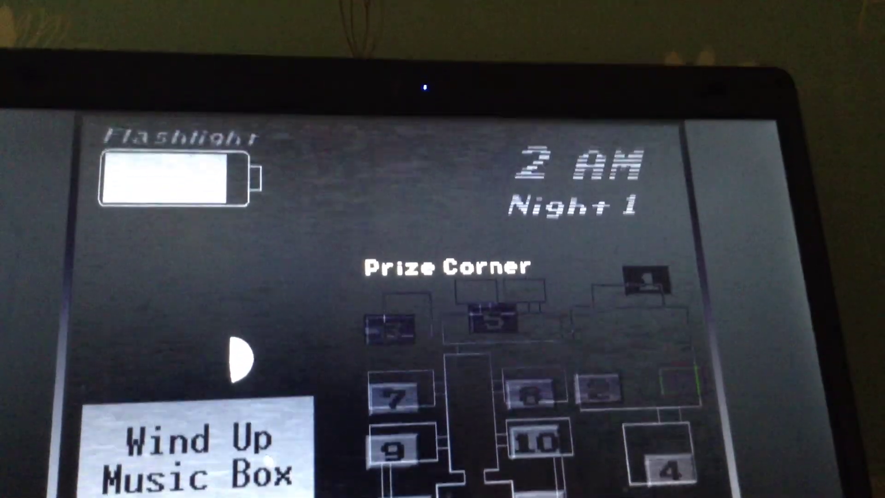
click(264, 443)
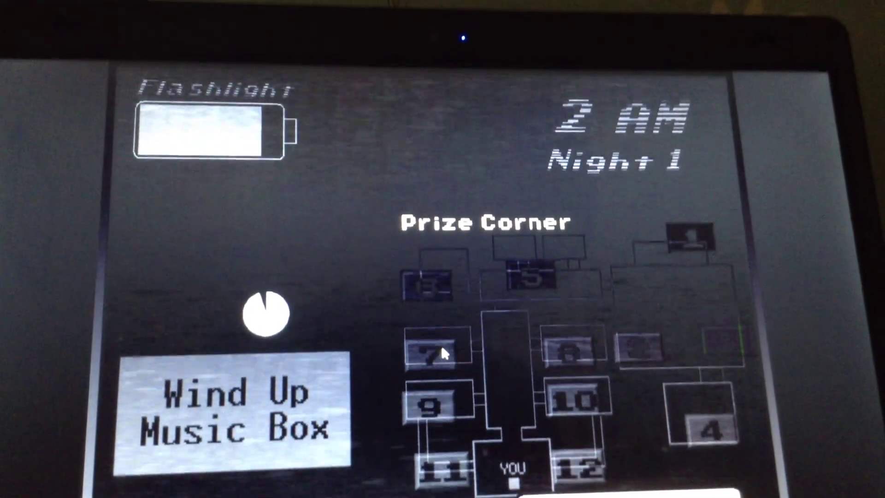
click(439, 349)
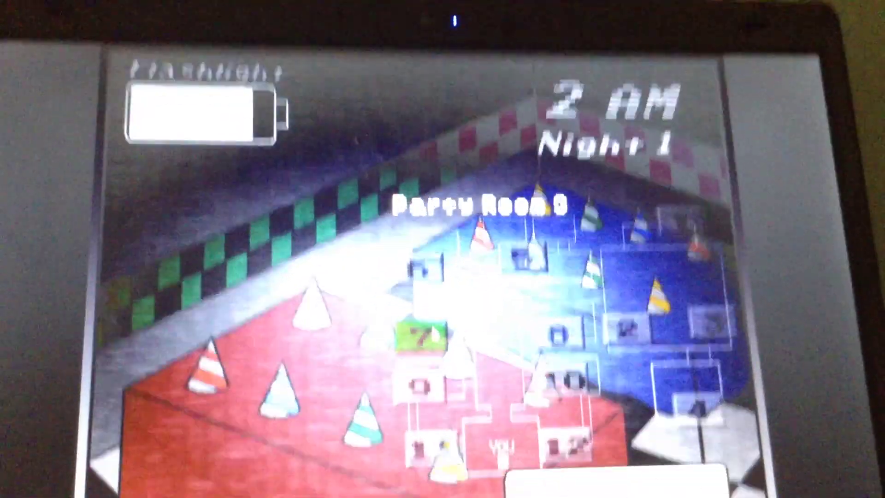
key(ctrl)
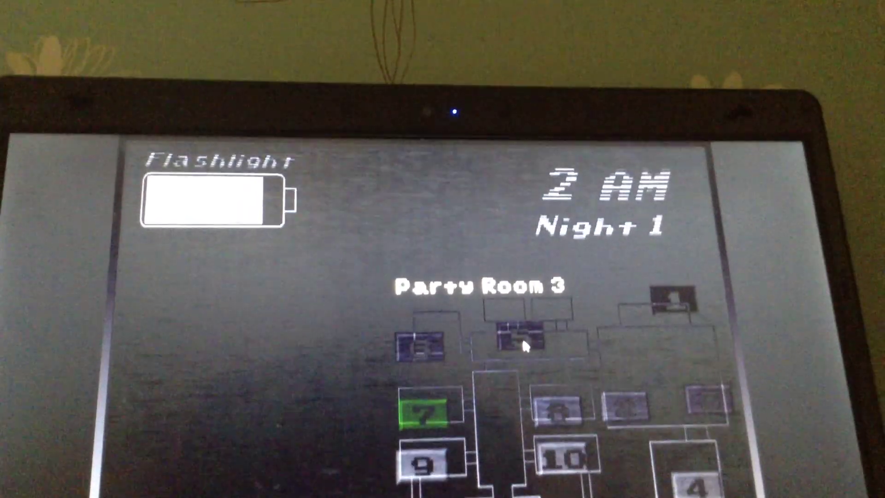
- Flash the Main Hall and Show Stage, wind the music box to full, and view Party Room 4
click(522, 337)
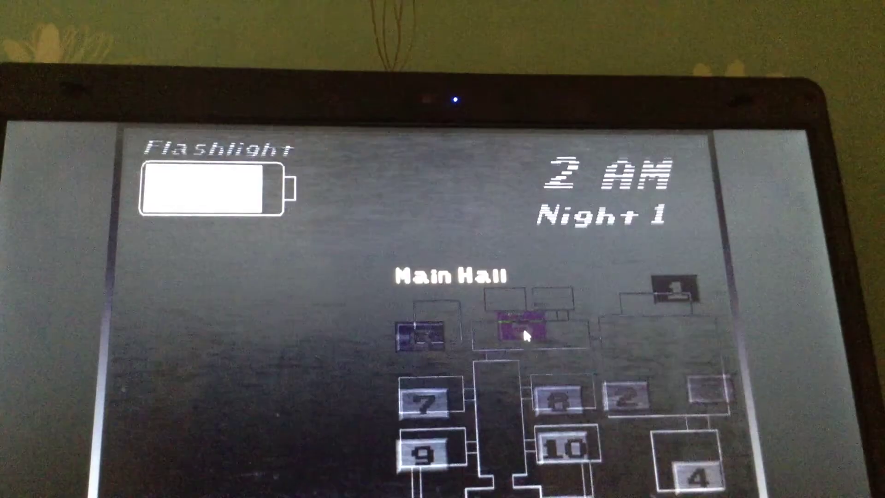
key(ctrl)
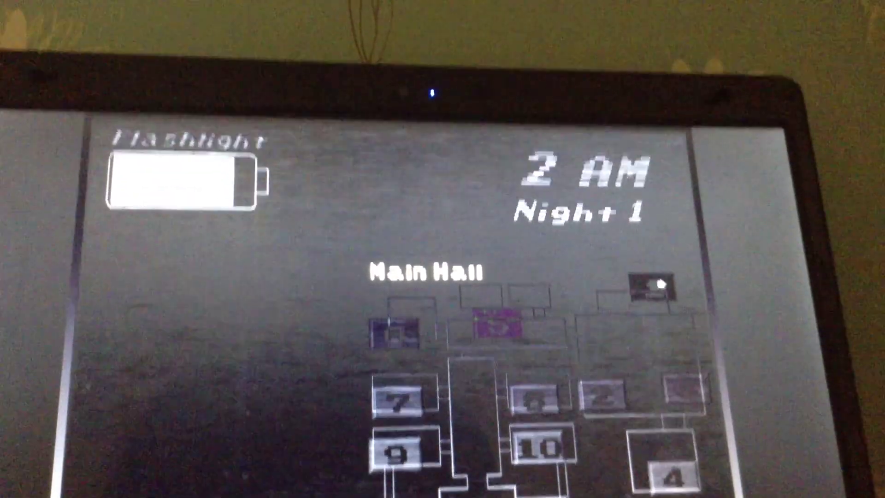
click(653, 294)
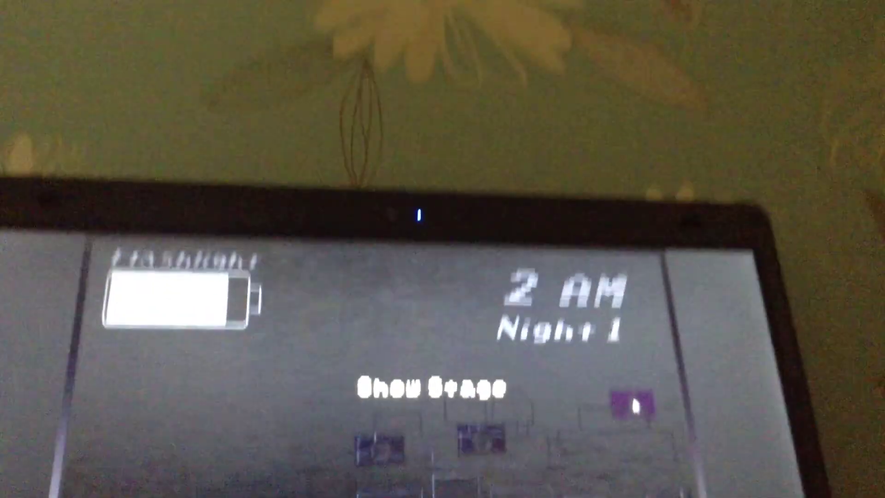
key(ctrl)
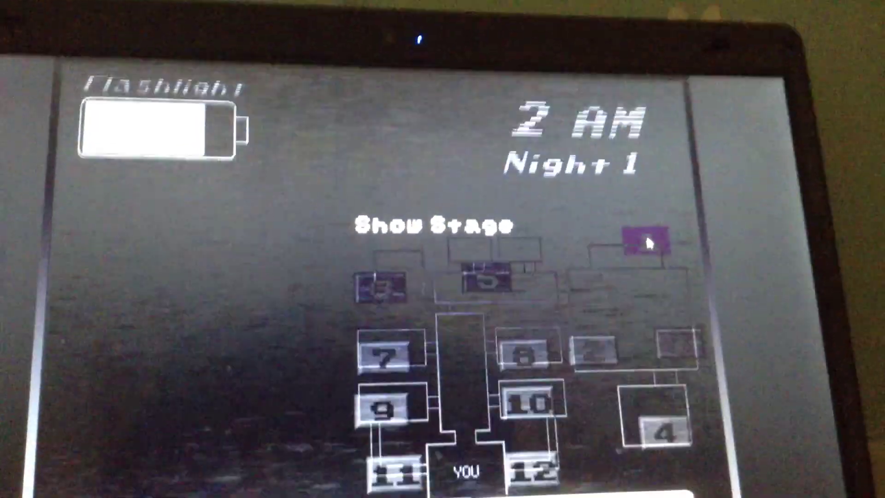
key(ctrl)
key(ctrl)
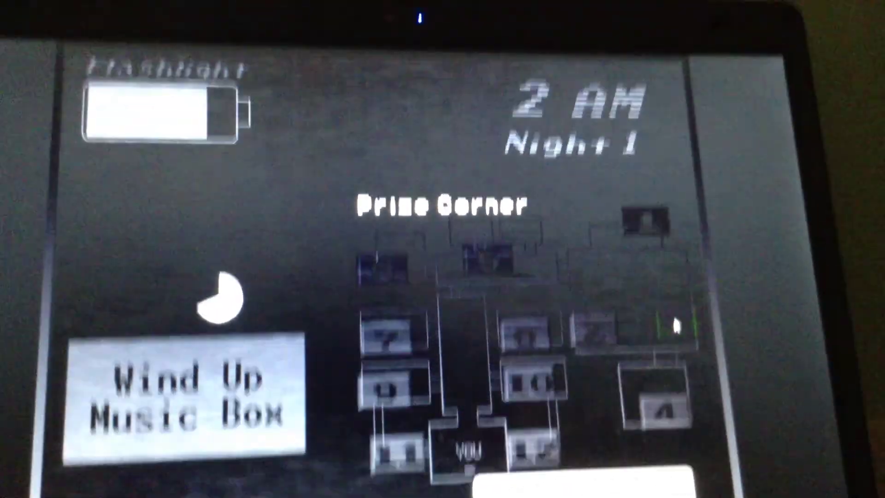
click(127, 290)
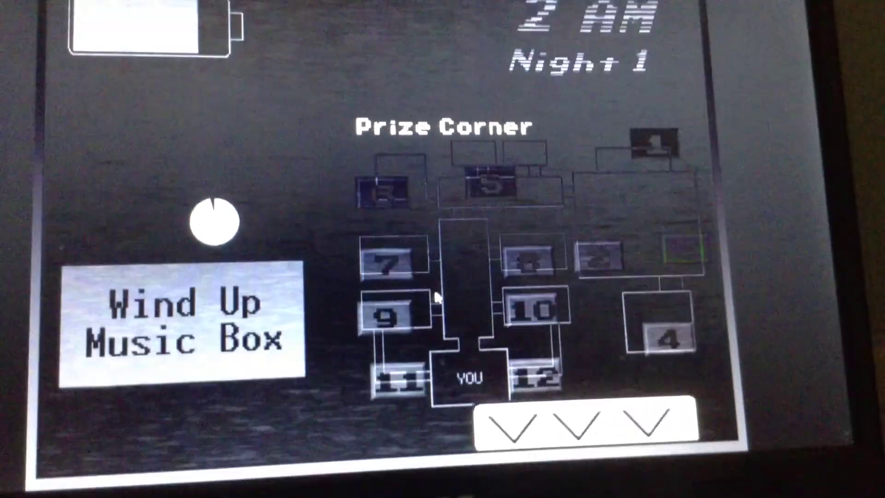
click(528, 264)
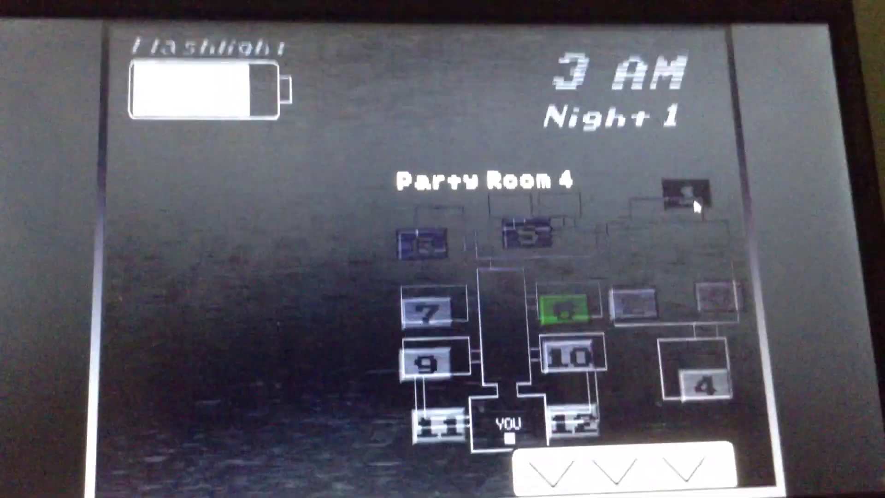
- Check the Show Stage, wind the Prize Corner music box almost full, and return to Prize Corner
click(660, 211)
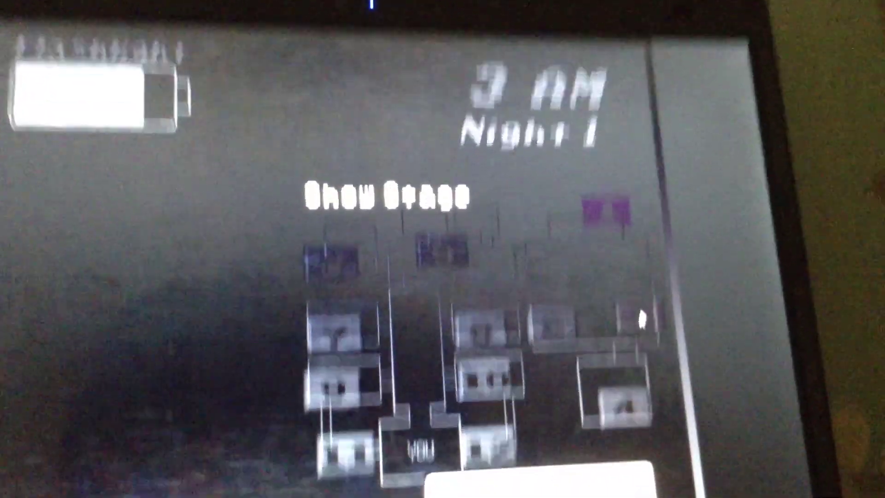
click(398, 471)
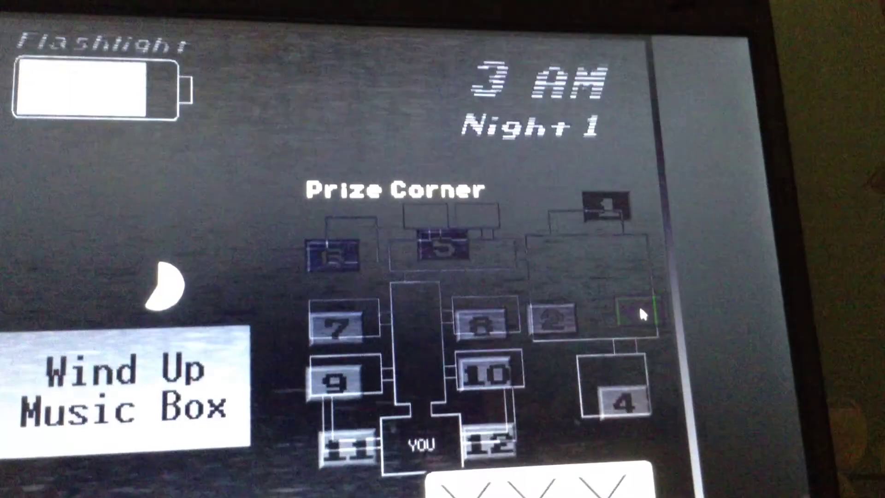
click(162, 367)
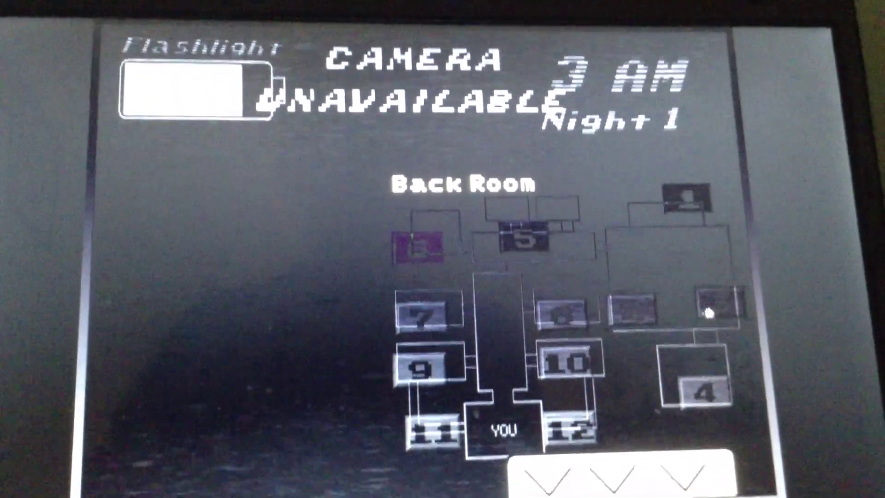
click(708, 302)
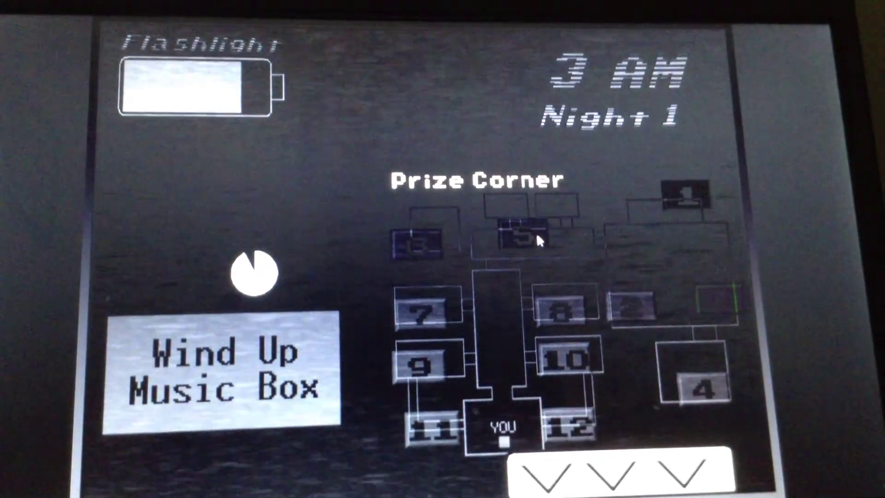
- Check Main Hall, Party Room 3, both air vents, Game Room and Fox Cove cameras
click(432, 304)
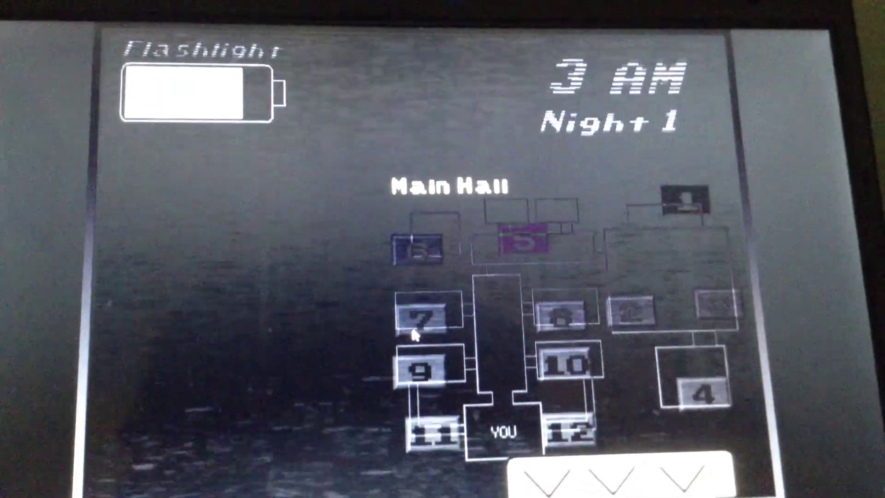
click(421, 321)
click(569, 432)
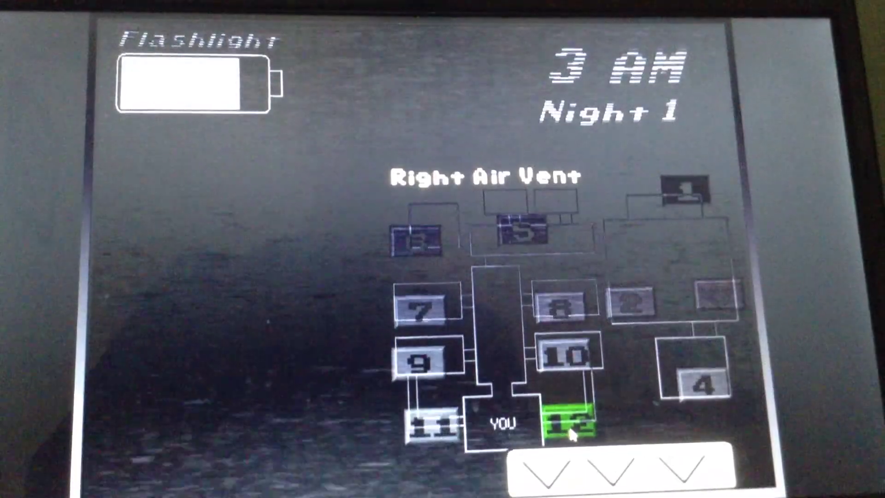
click(432, 434)
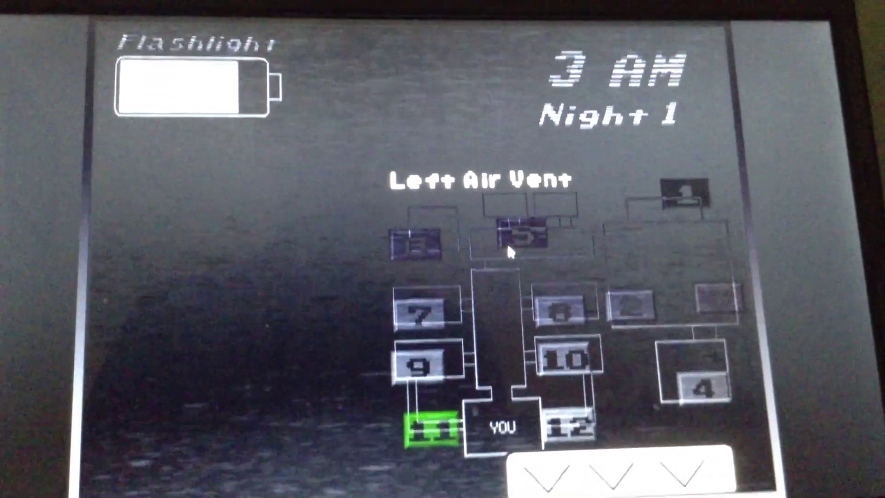
click(515, 247)
click(633, 301)
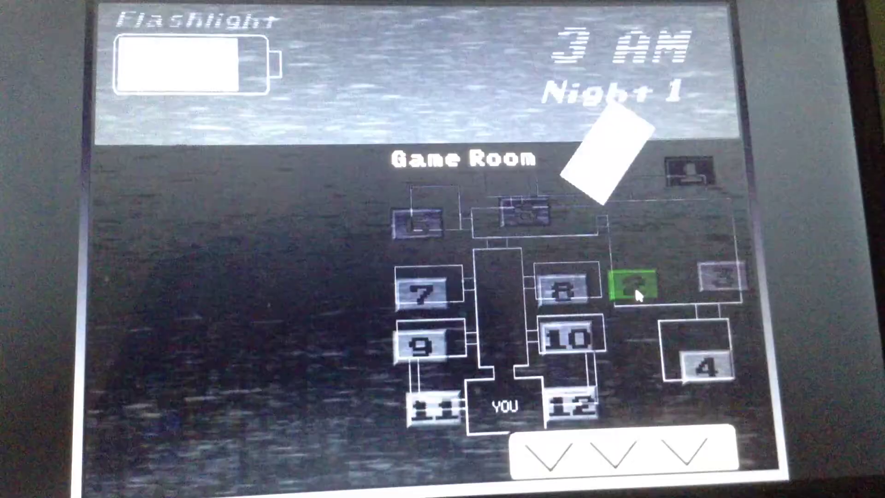
click(694, 384)
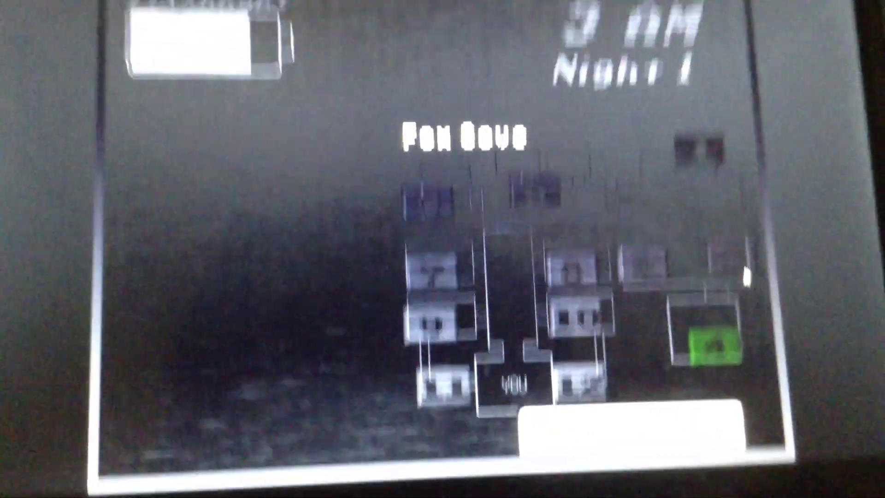
- Wind the Prize Corner music box to full, view the Show Stage, then light the hallway
click(738, 235)
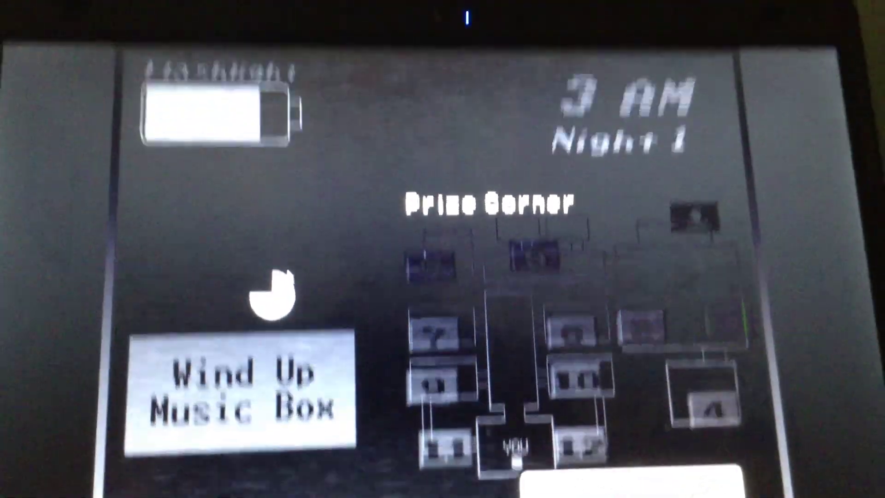
click(302, 368)
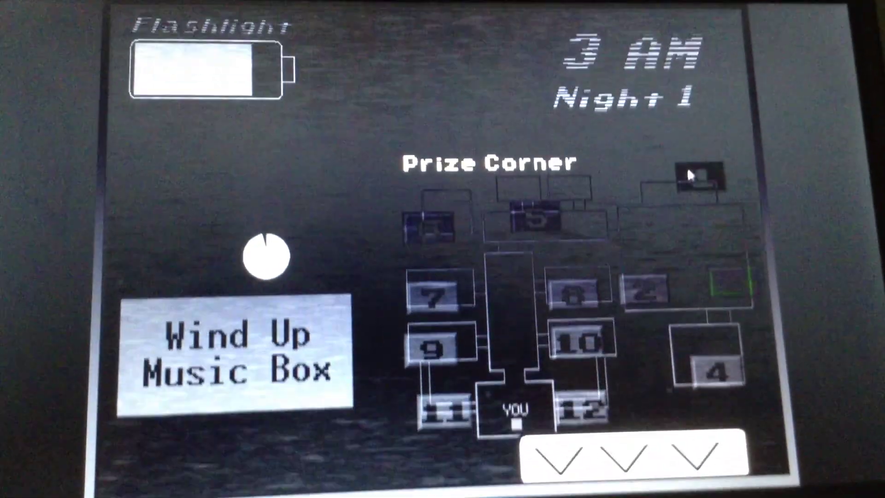
click(695, 164)
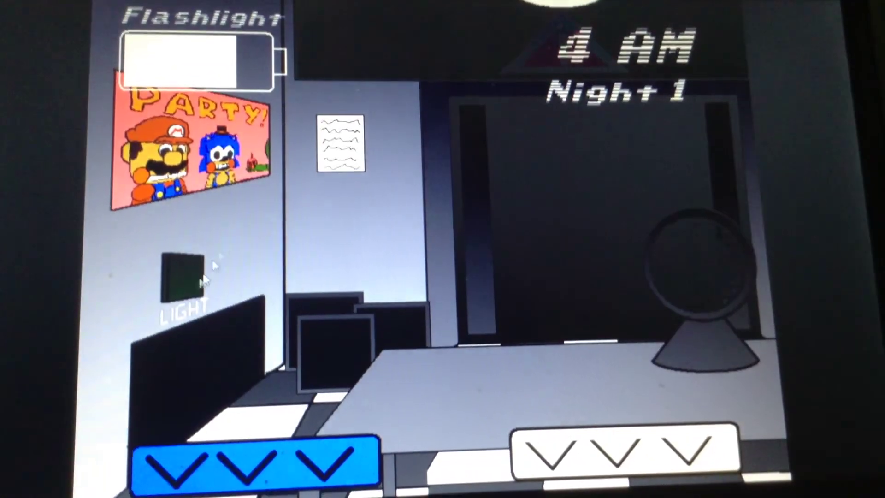
click(204, 280)
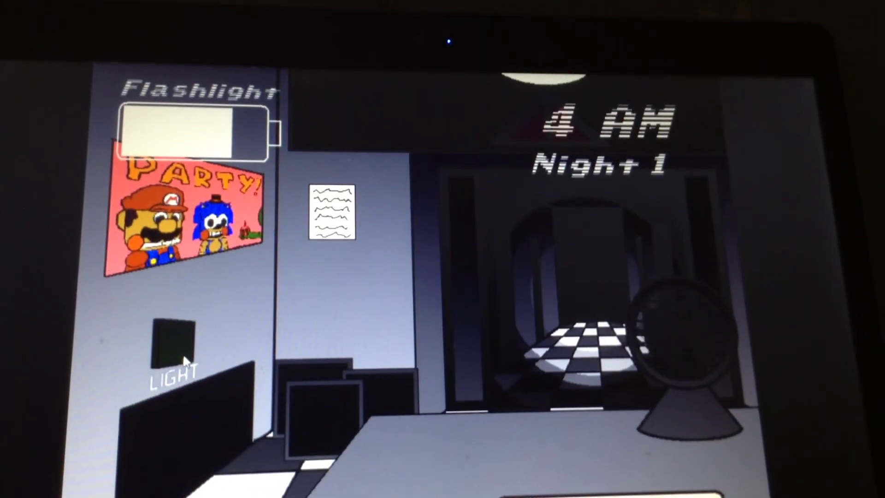
- Switch the hallway light off and raise the camera monitor again
click(186, 358)
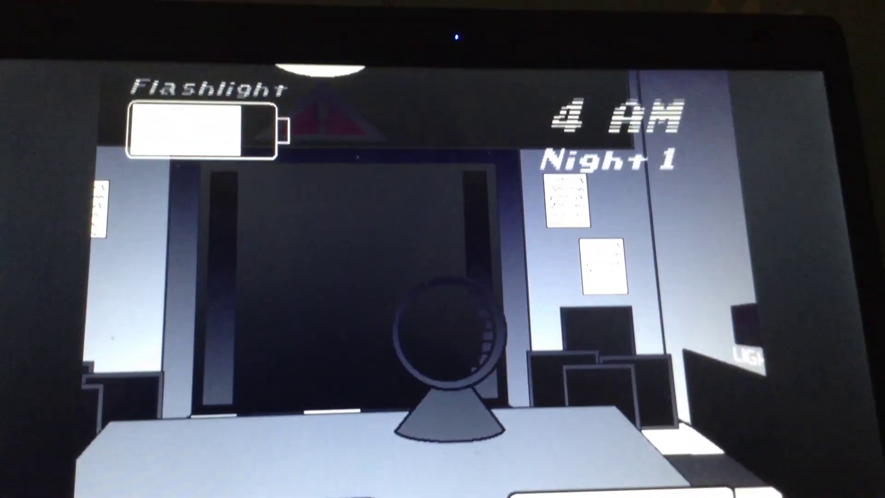
key(space)
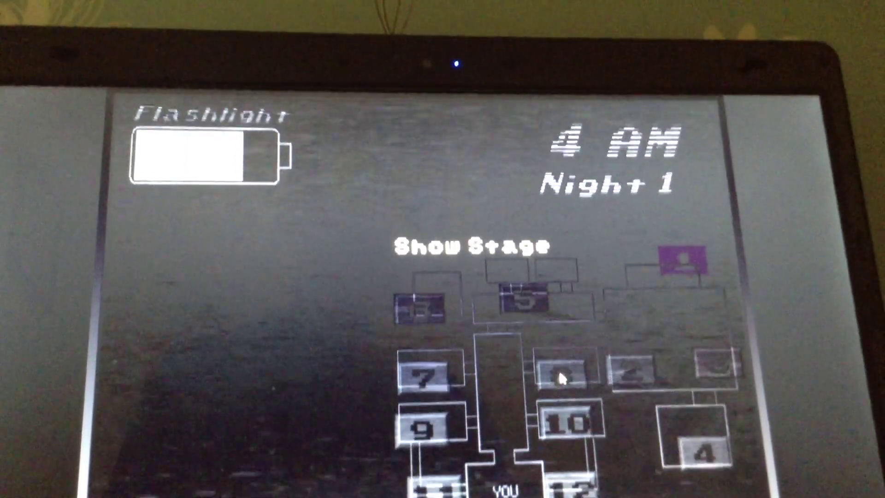
- View the Party Room 4 and Game Room cameras, then wind the music box to three-quarters
click(563, 360)
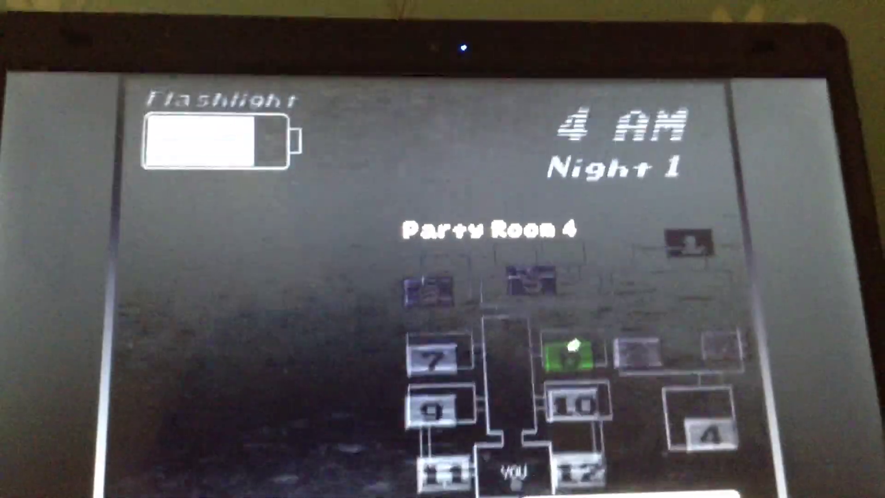
click(679, 340)
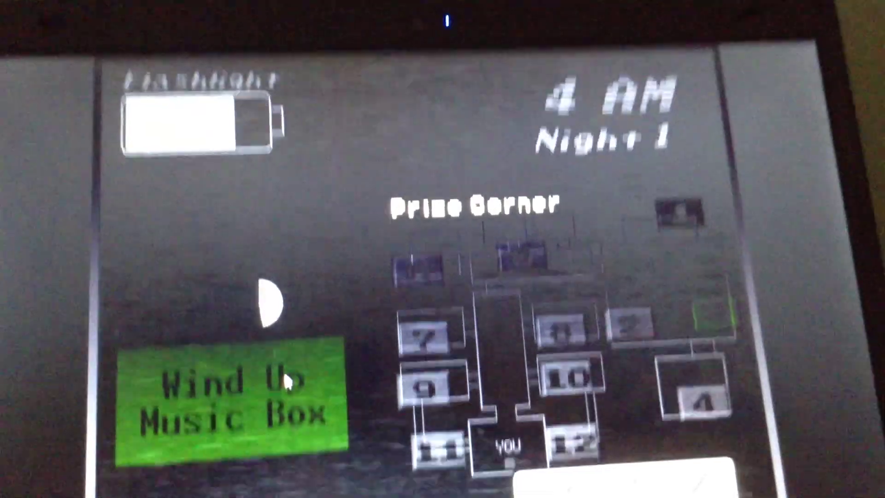
drag(287, 372, 288, 364)
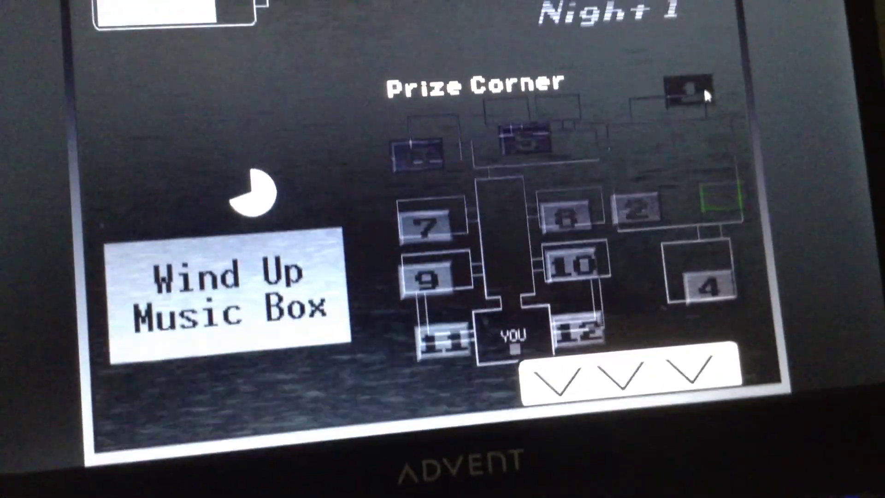
- Show the Show Stage camera (cam 1) and flash the light on the stage
click(697, 86)
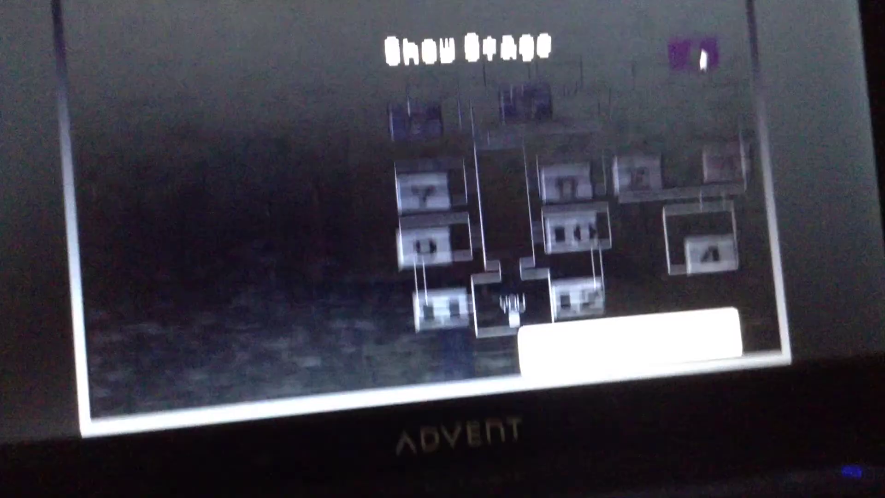
key(ctrl)
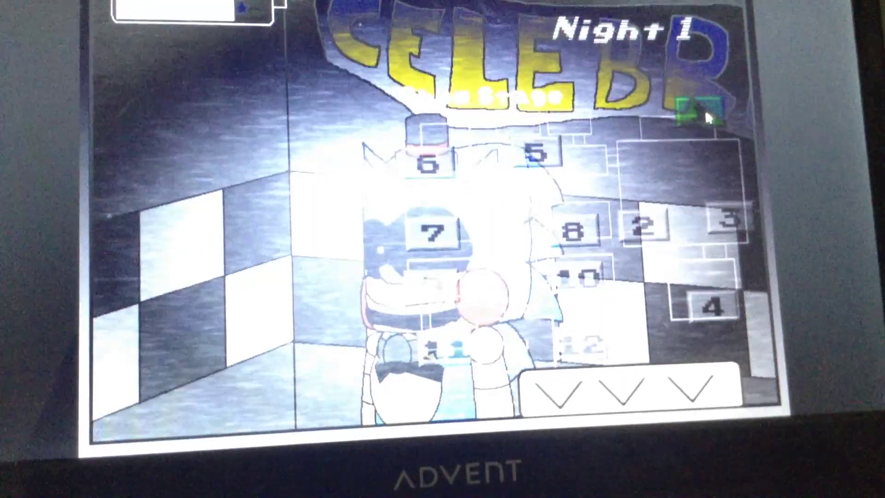